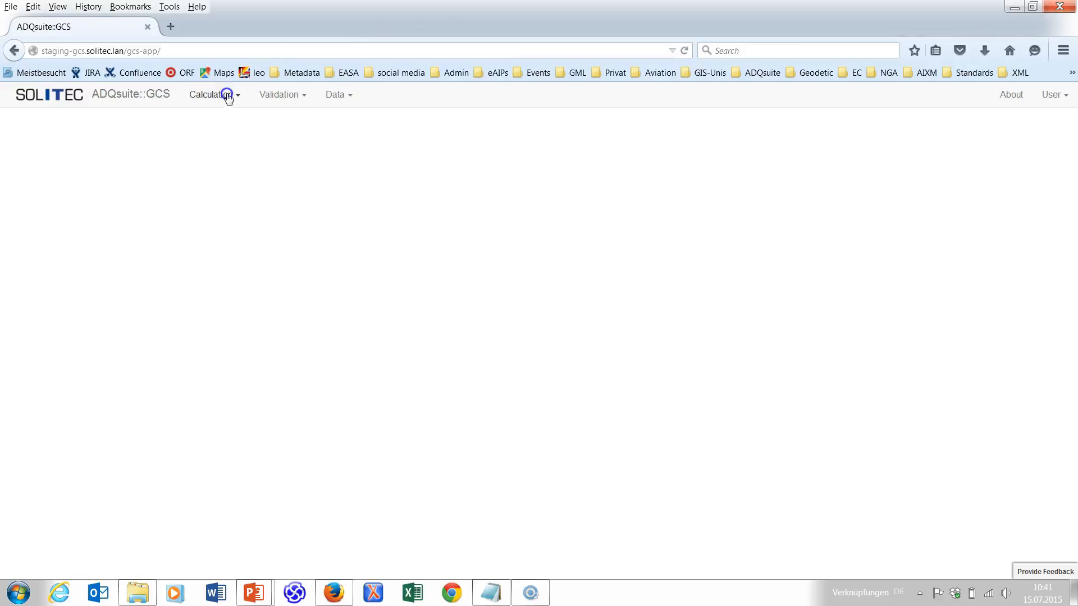
Open the Direct calculation and set point P1's latitude to N 48° 6' 39.10".
click(215, 119)
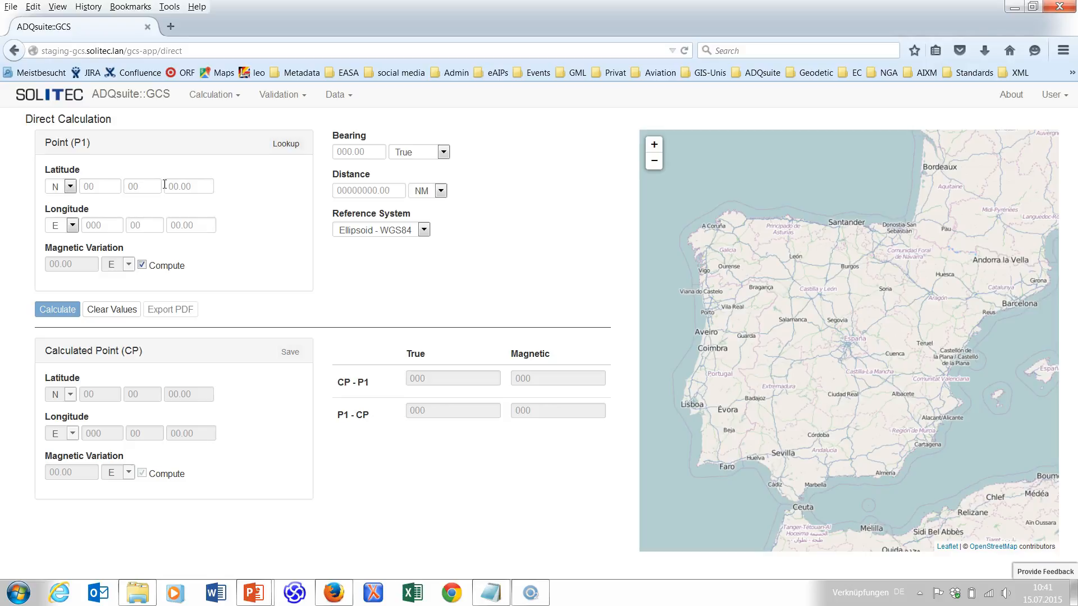
click(104, 182)
text(48)
key(Tab)
text(6)
key(Tab)
text(39.10)
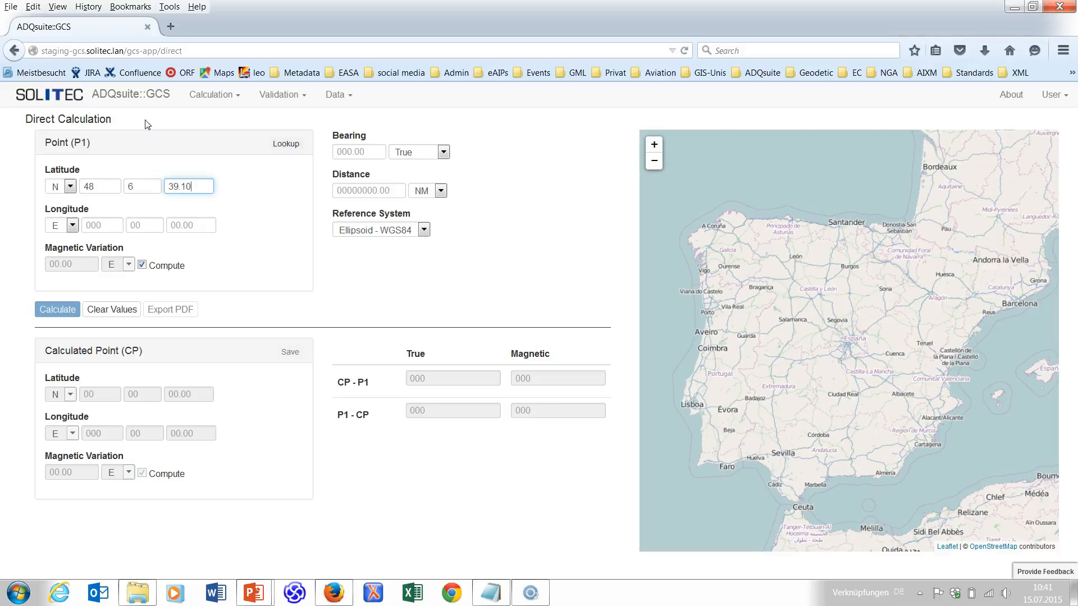
Set point P1's longitude to E 016° 34' 15.02".
key(Tab)
key(Tab)
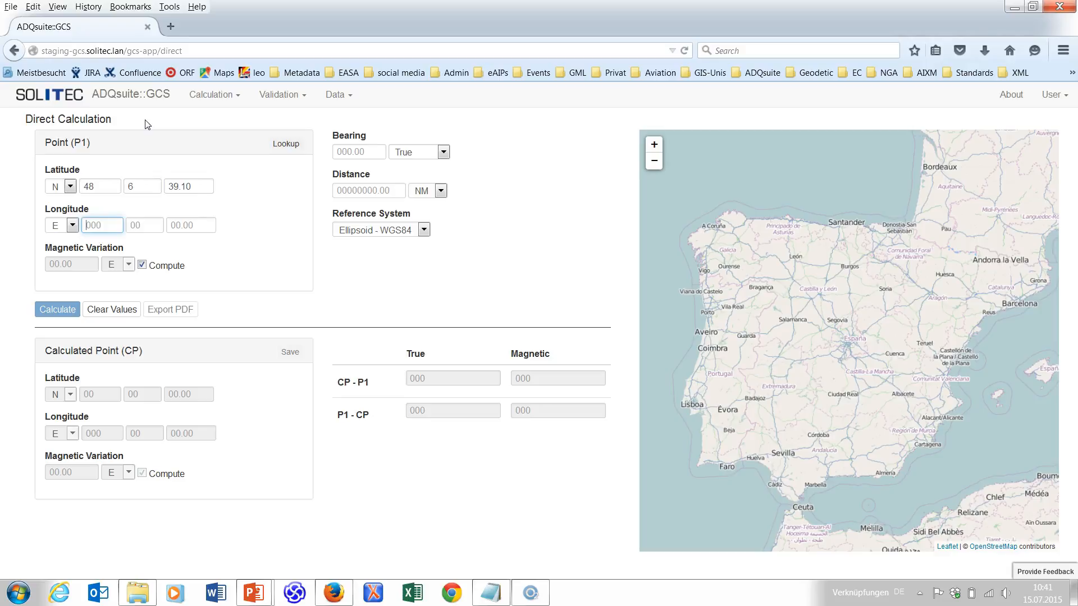
text(016)
key(Tab)
text(34)
key(Tab)
text(15.02)
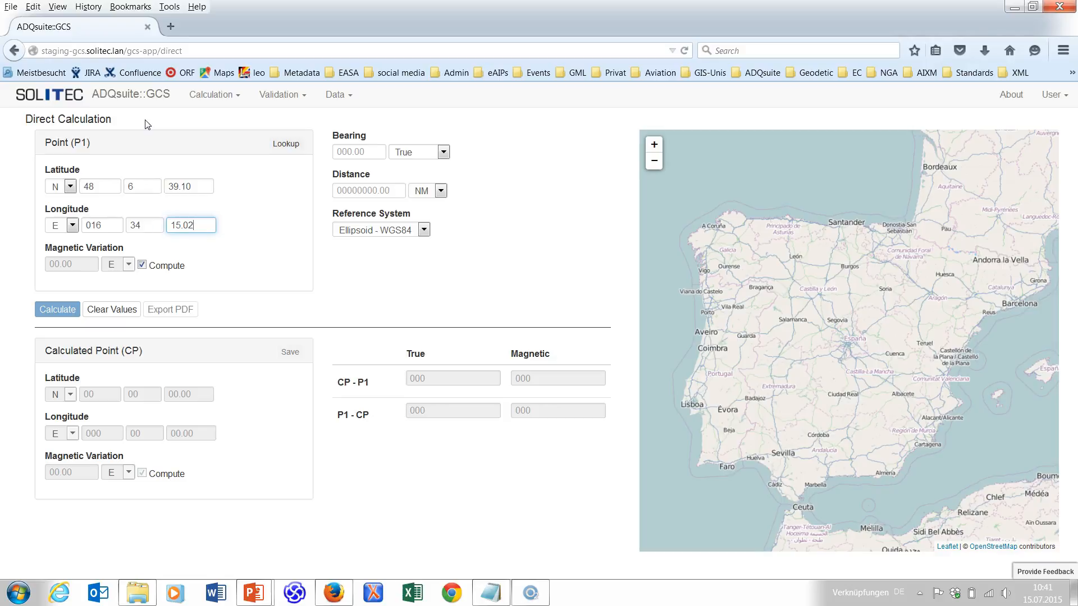
Calculate the point at a true bearing of 285 and a distance of 28.8 NM from P1.
click(376, 147)
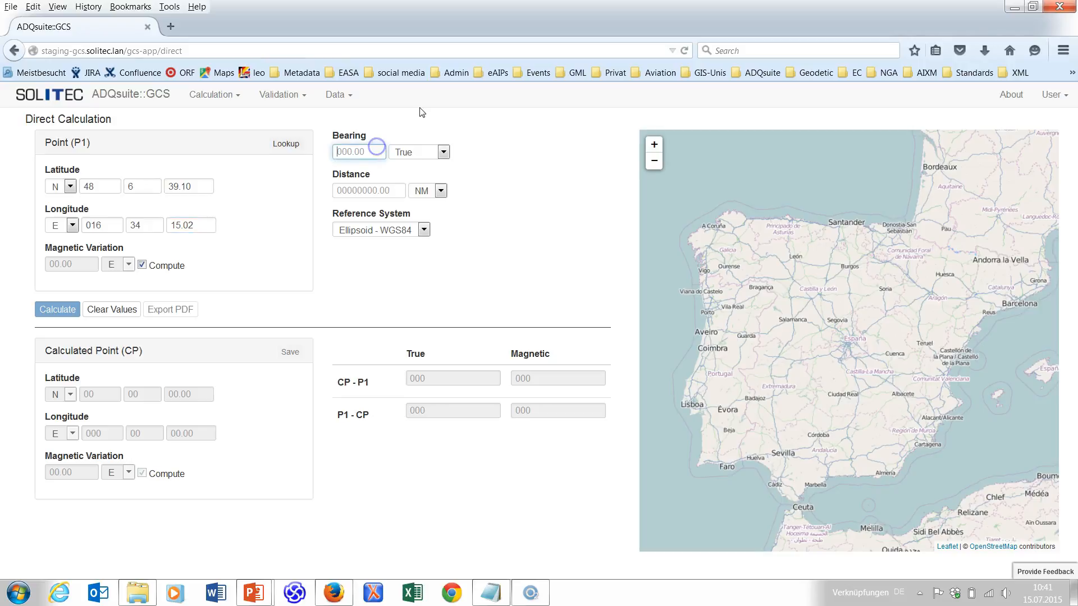
text(285)
key(Tab)
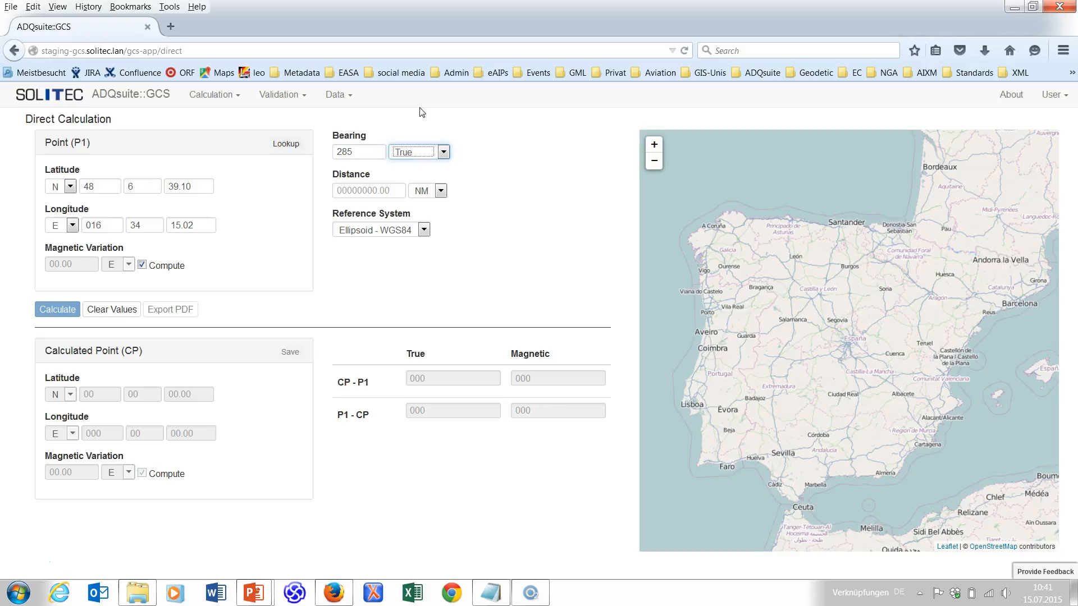
click(391, 188)
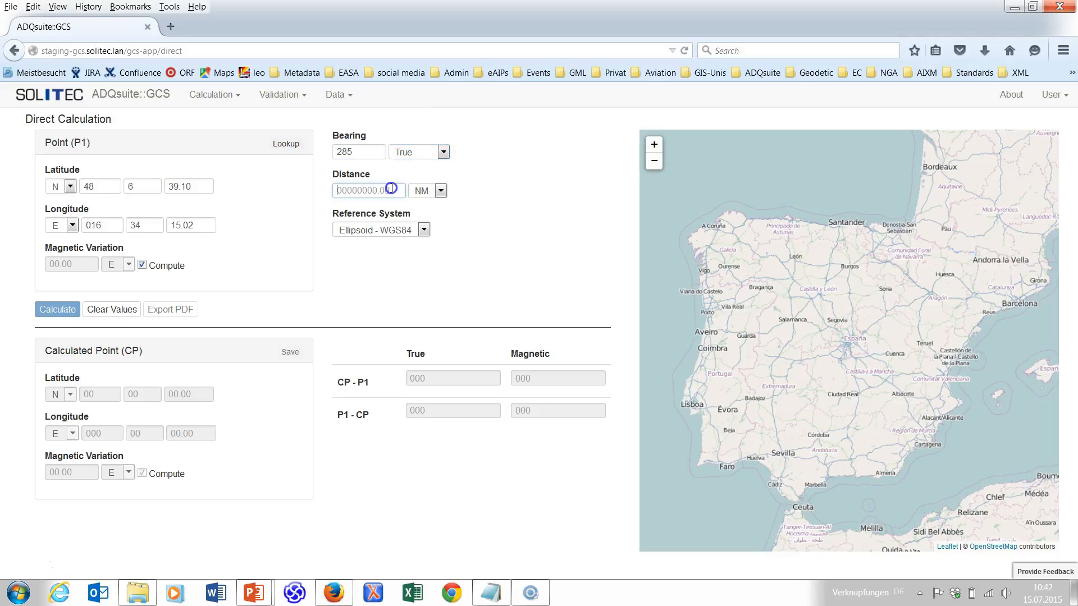
text(28.8)
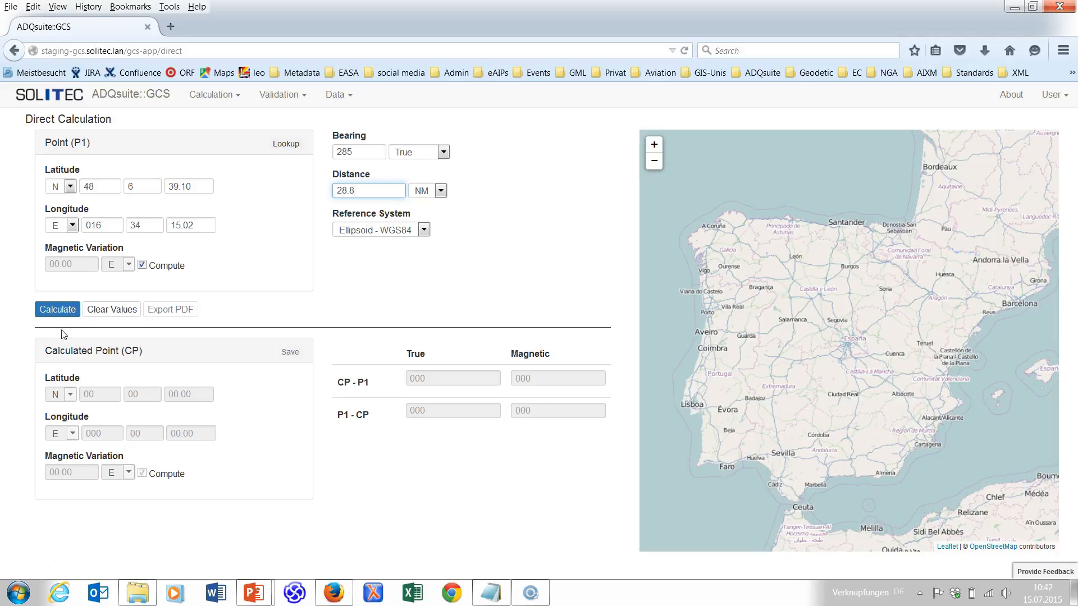
click(56, 313)
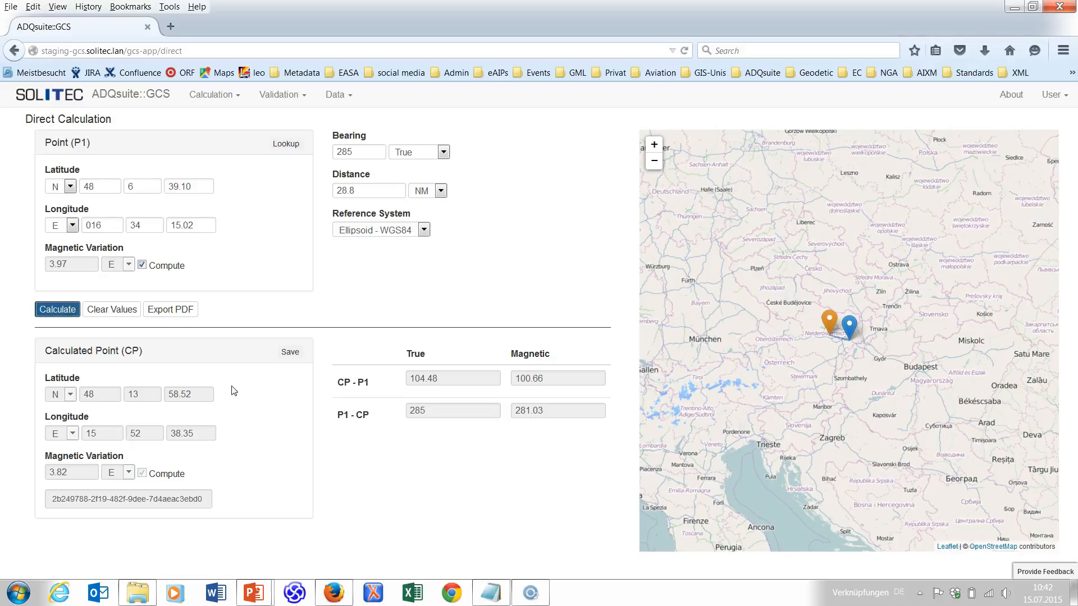
Save the calculated point with the designator CP001.
click(290, 352)
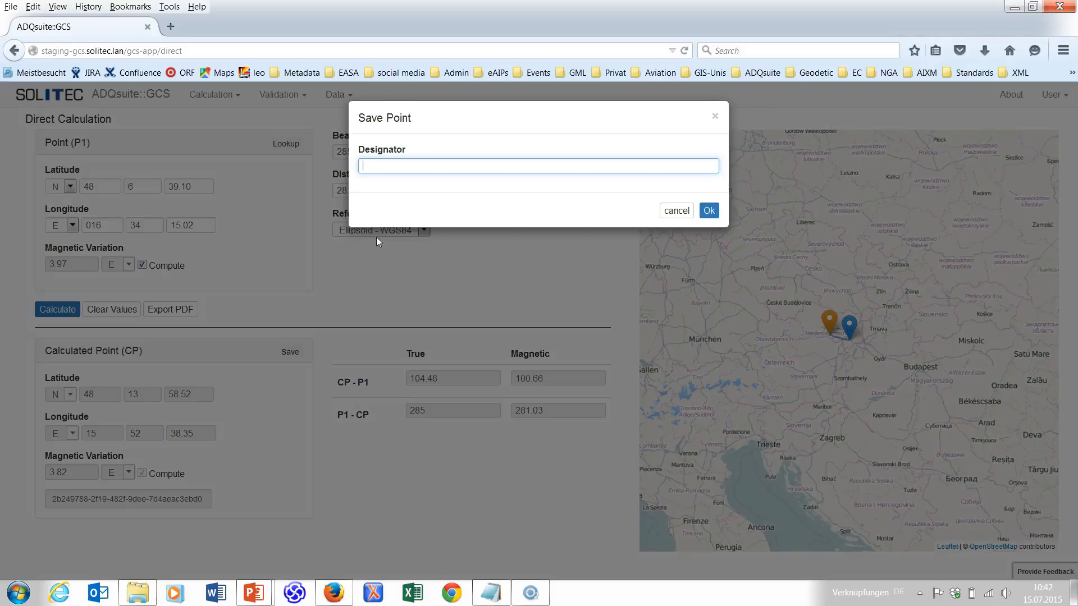
text(CP001)
click(710, 211)
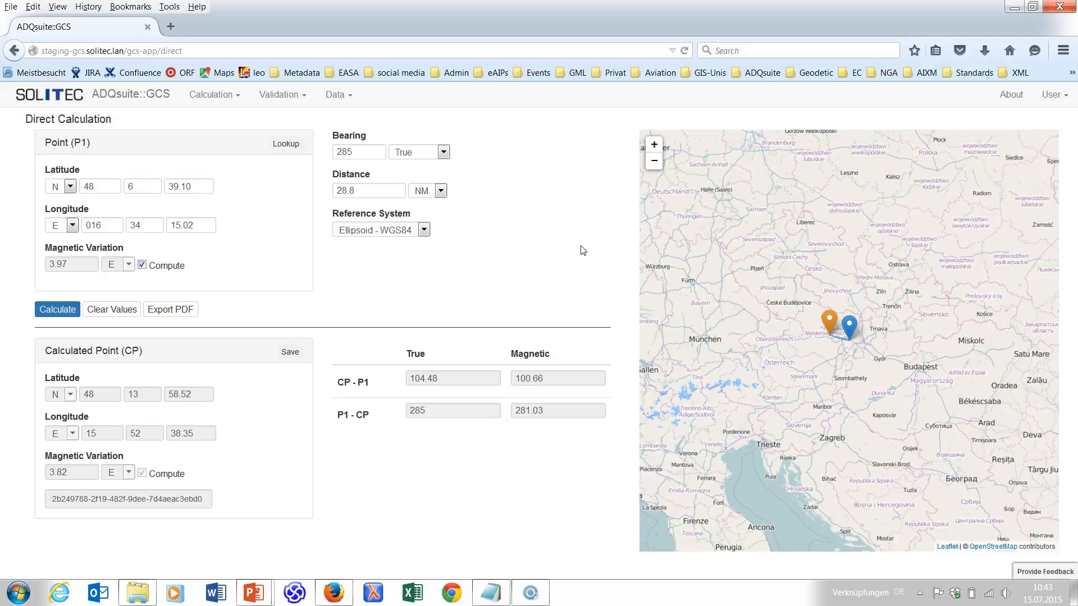
Look up the saved point CP001 and load it as point P1.
click(288, 144)
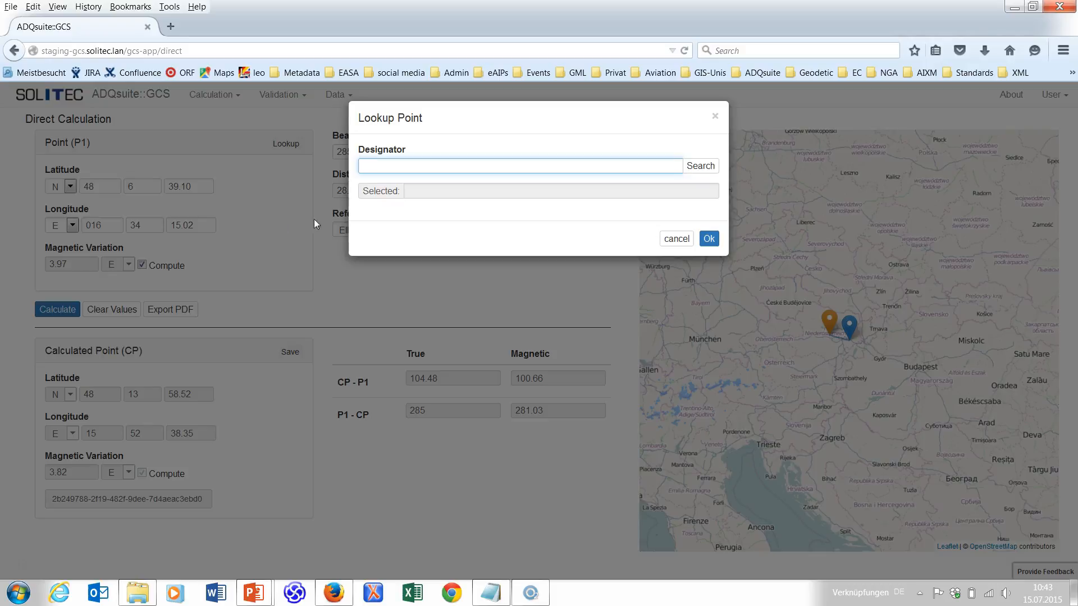
text(CP001)
click(702, 166)
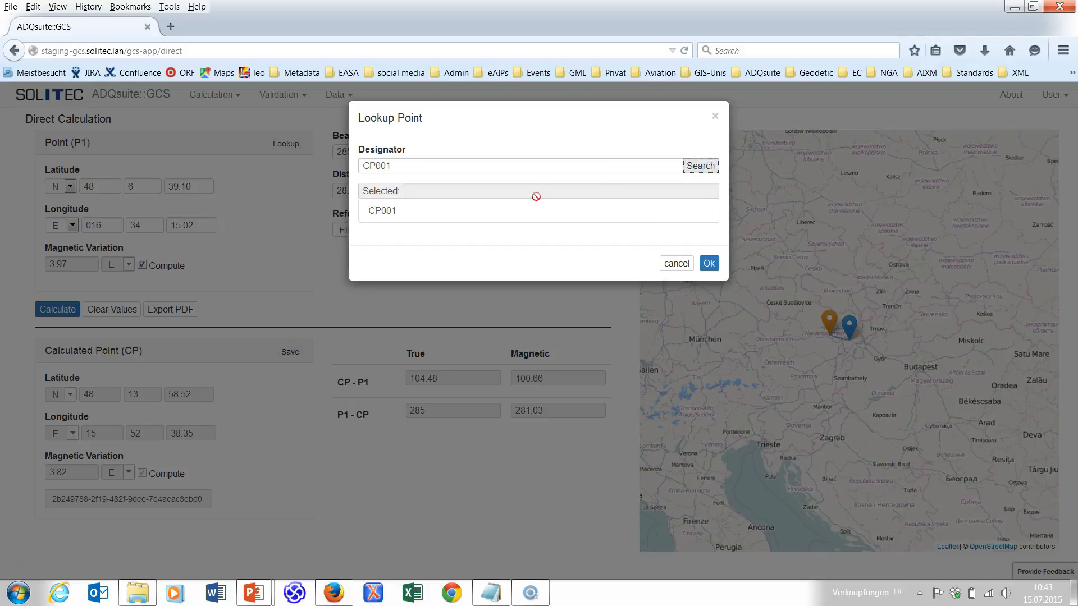
click(474, 222)
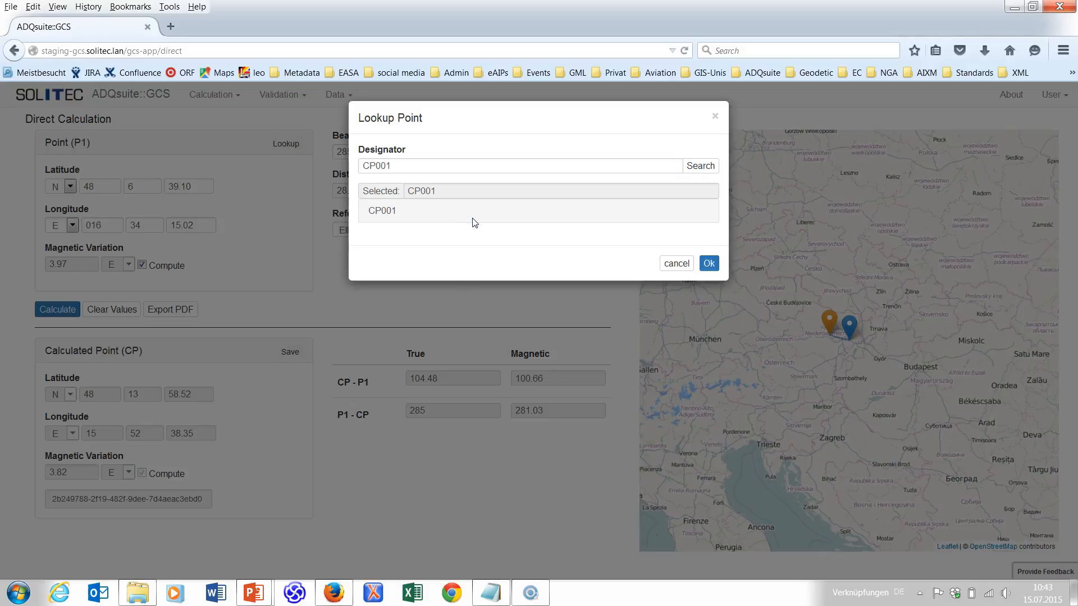
click(709, 264)
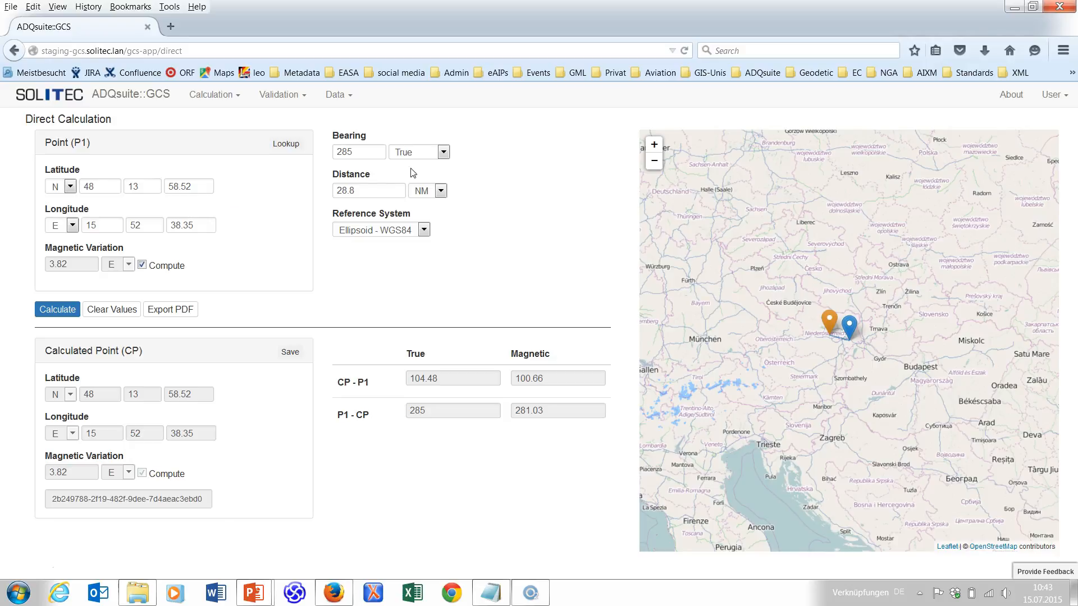
Calculate a new point from P1 with a true bearing of 120 and a distance of 5.2 NM, and inspect it on the map.
double_click(335, 152)
text(120)
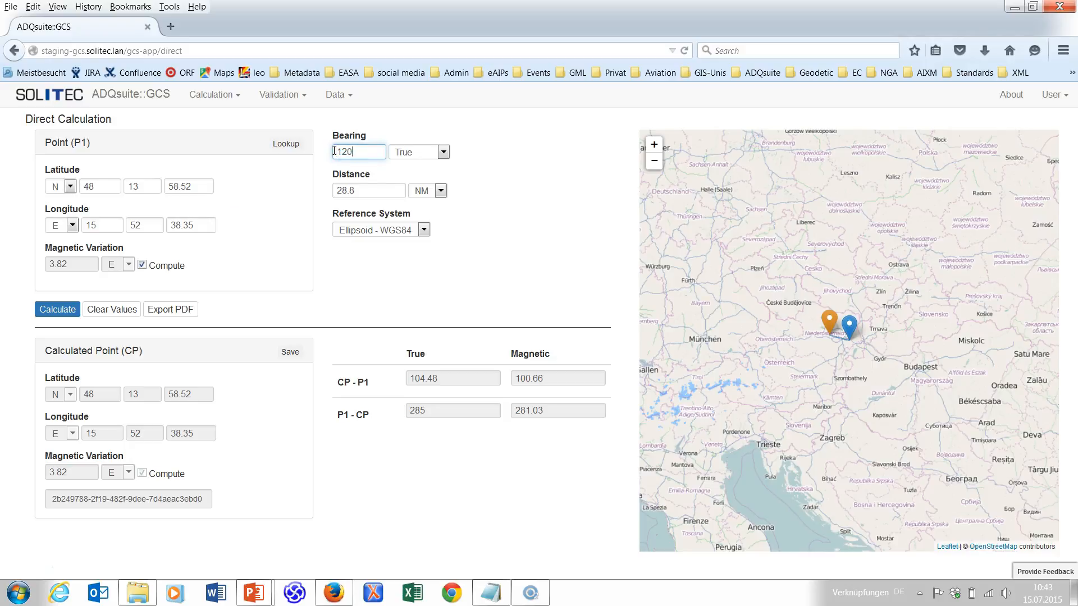
double_click(335, 190)
text(5.2)
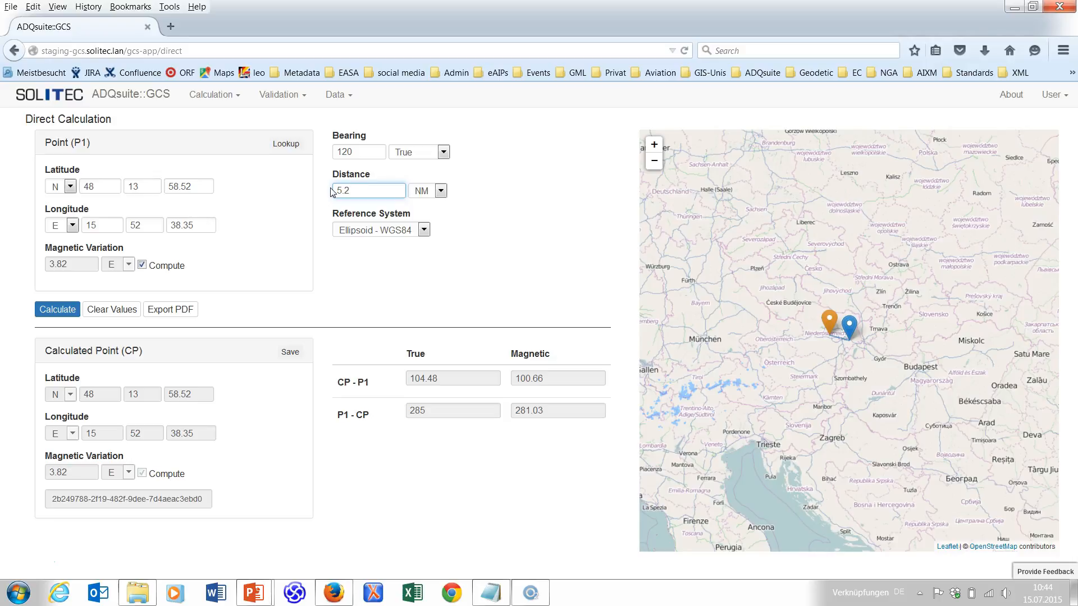
click(56, 309)
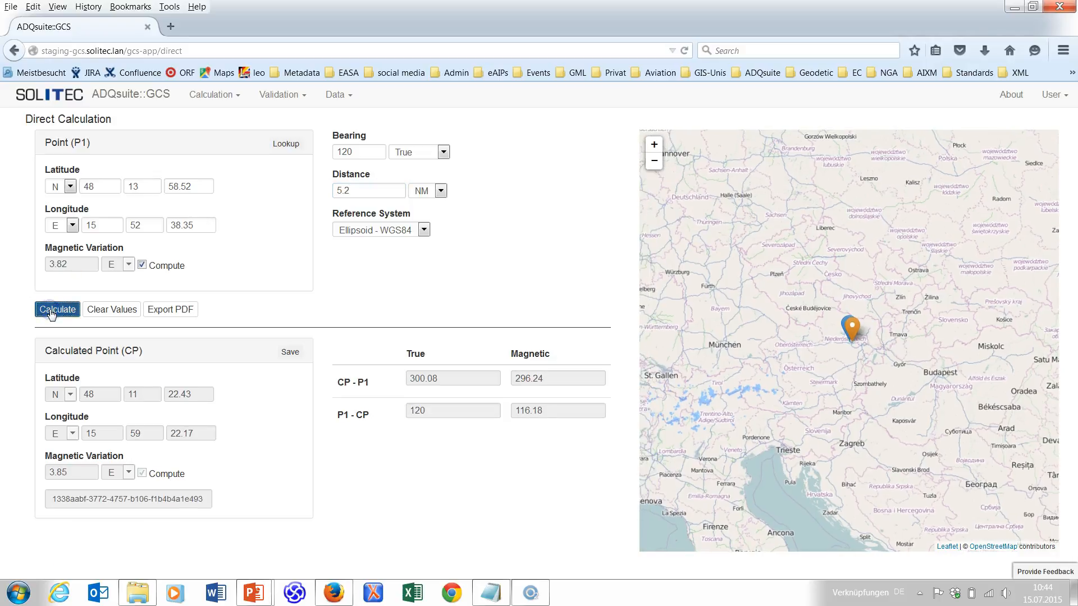
click(654, 146)
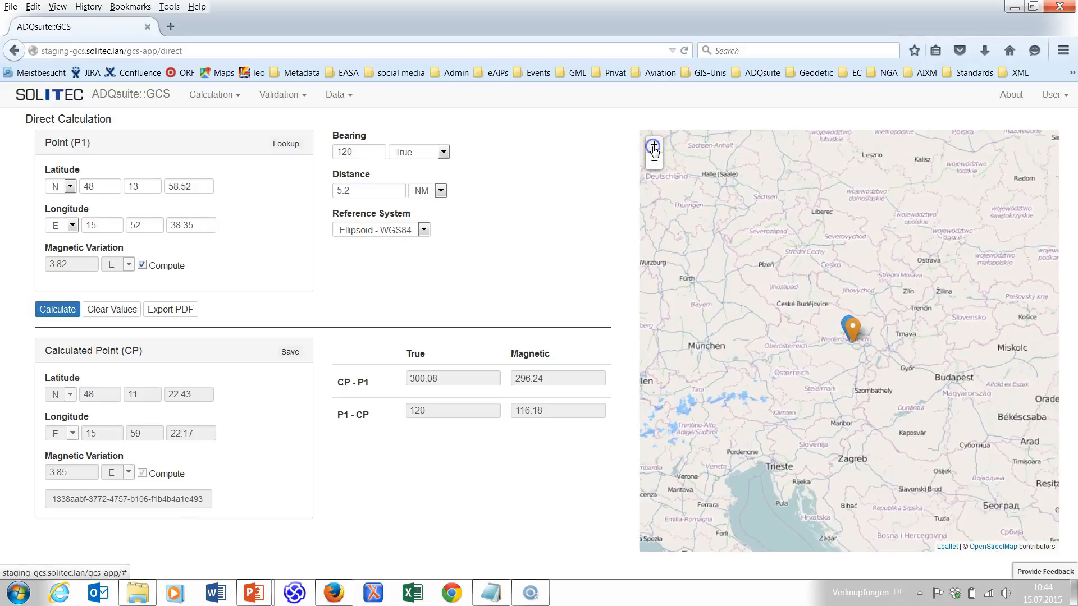
click(654, 146)
click(654, 146)
click(654, 146)
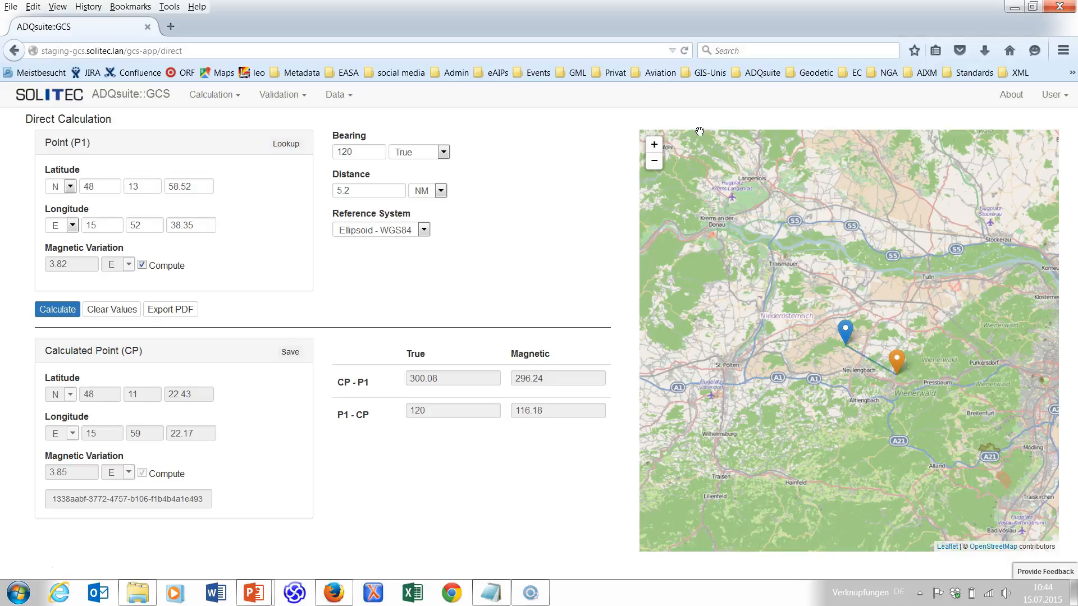
Open the CSV import page and check the layout of testdataset_3.csv in the text editor, closing the file when done.
click(343, 95)
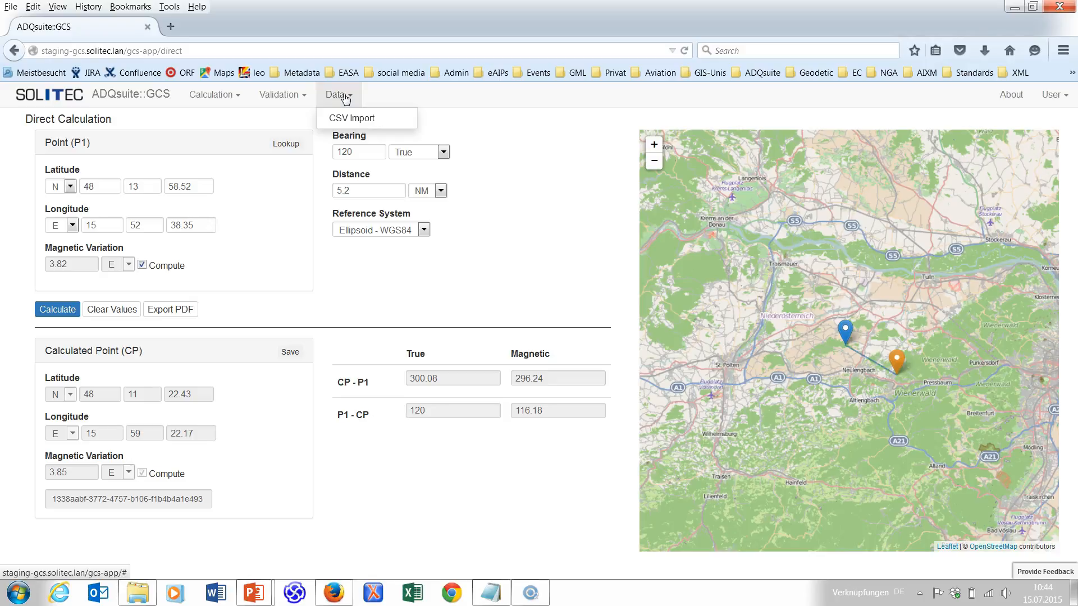
click(404, 122)
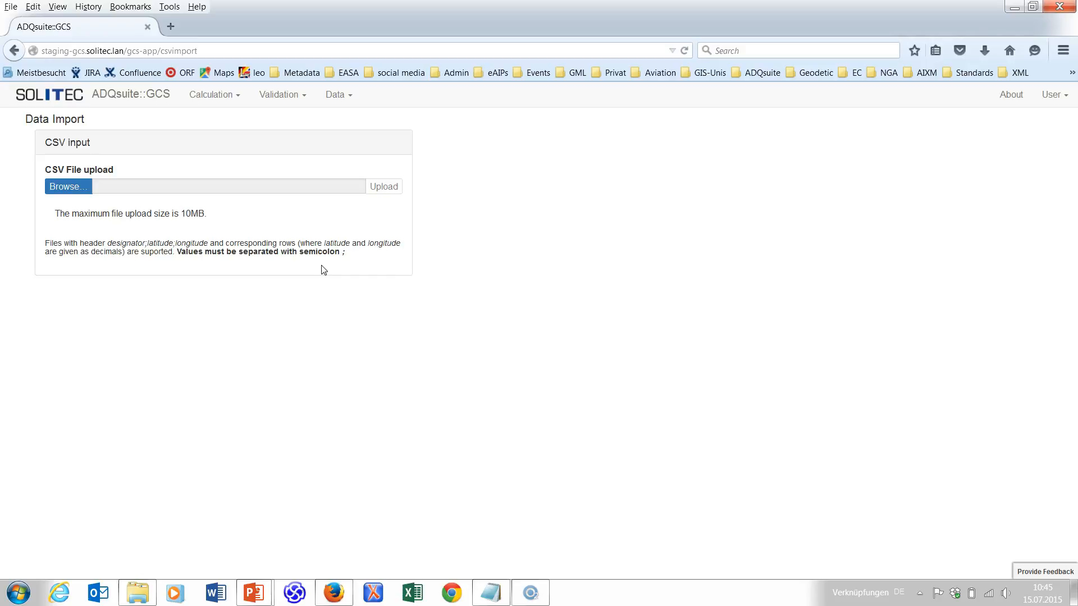
click(493, 595)
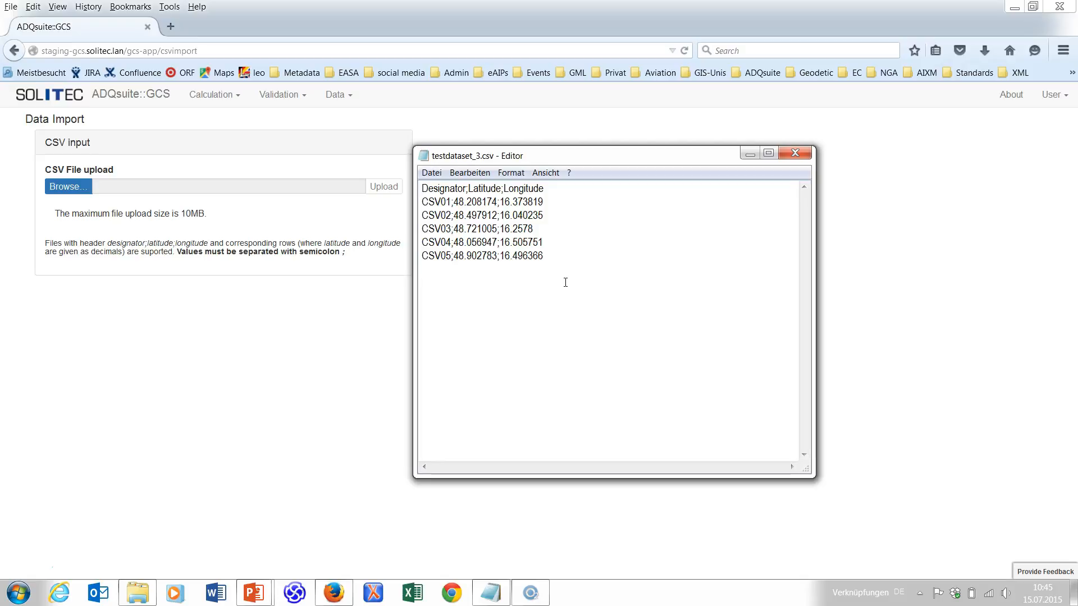
click(800, 155)
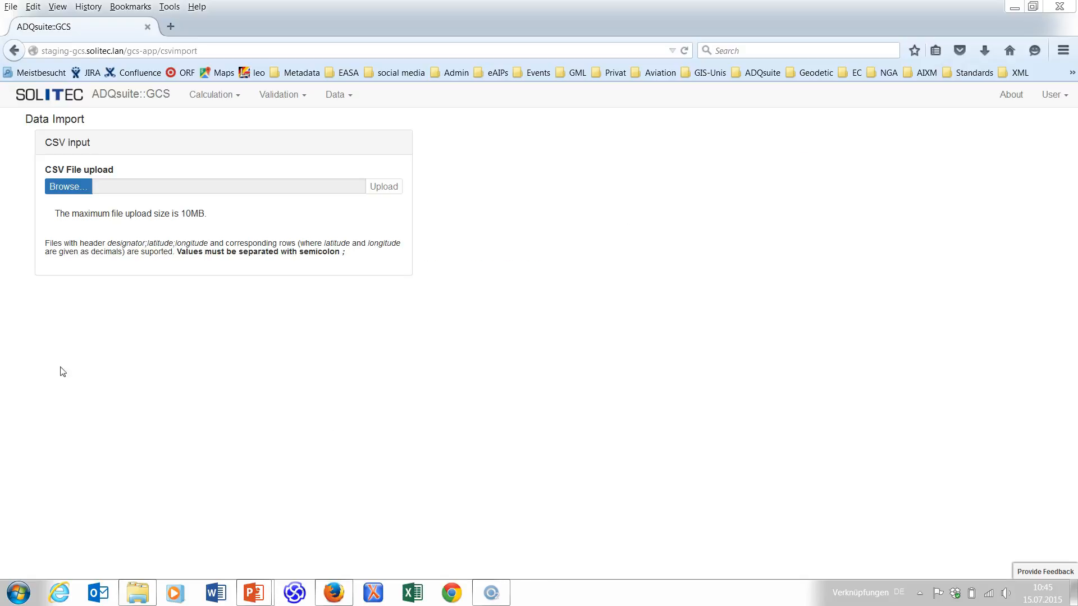
Import the points by uploading testdataset_3.csv from the Testdata folder.
click(62, 191)
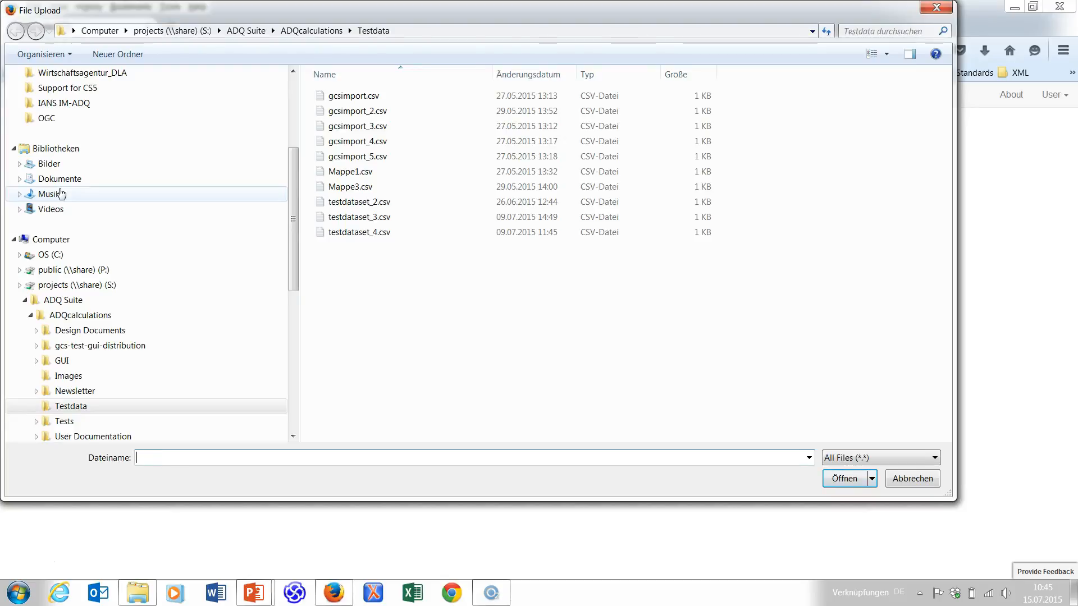
click(354, 217)
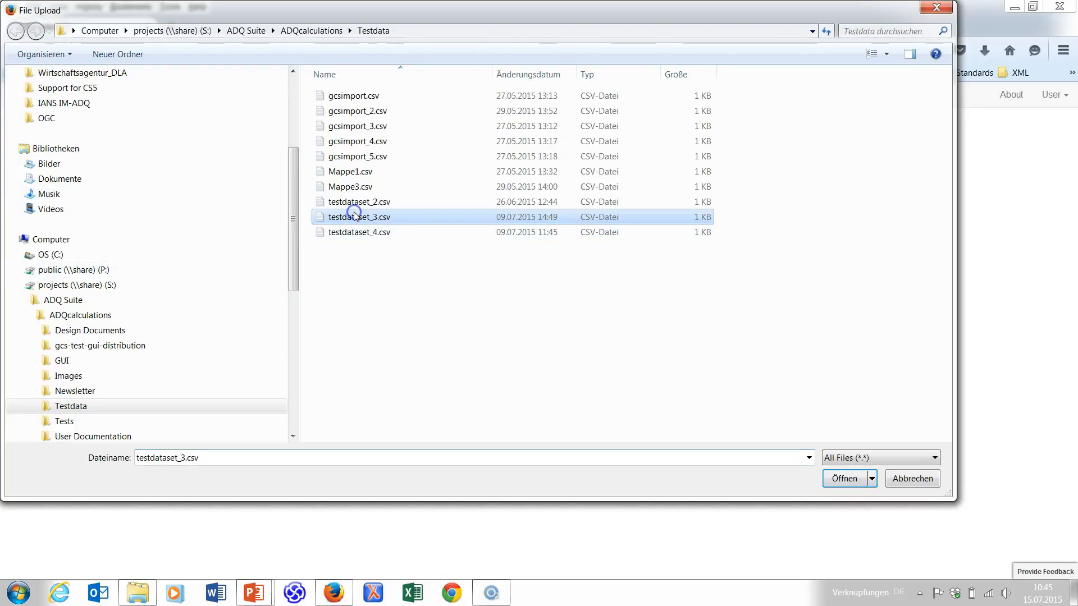
click(844, 478)
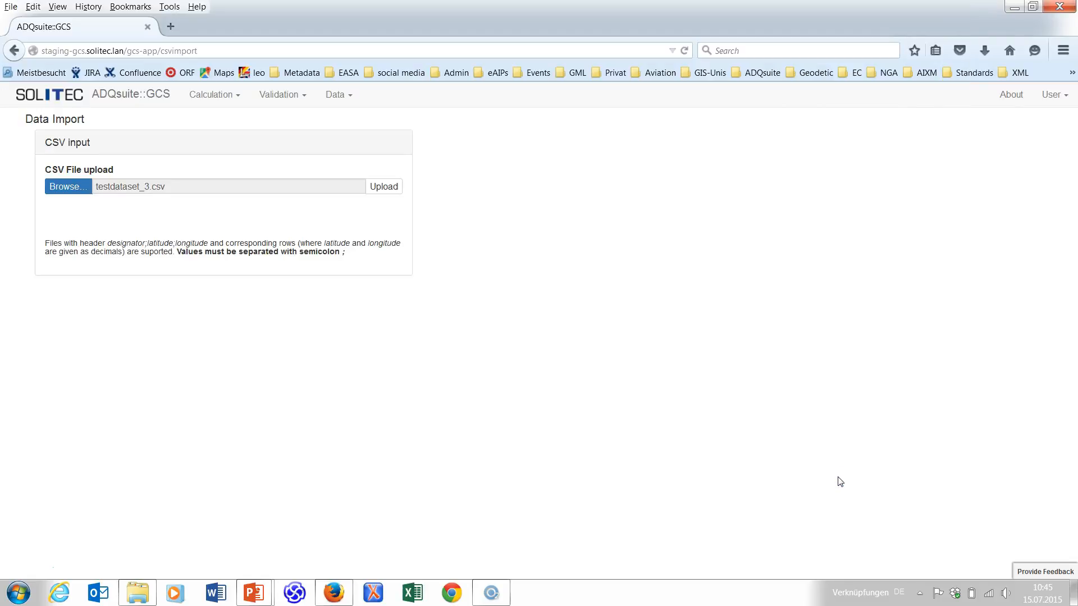
click(390, 187)
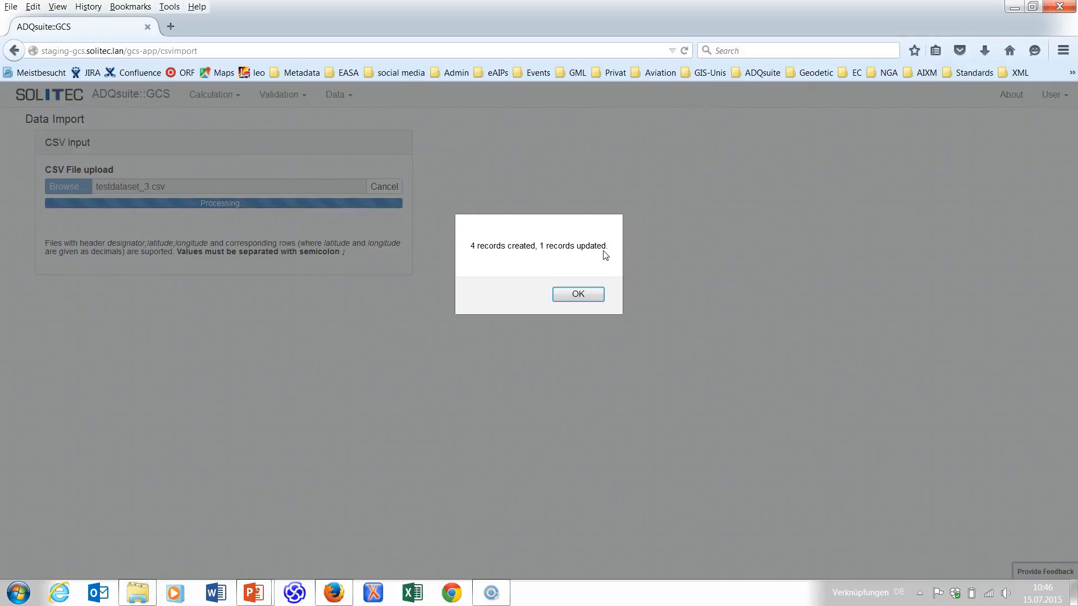
click(591, 296)
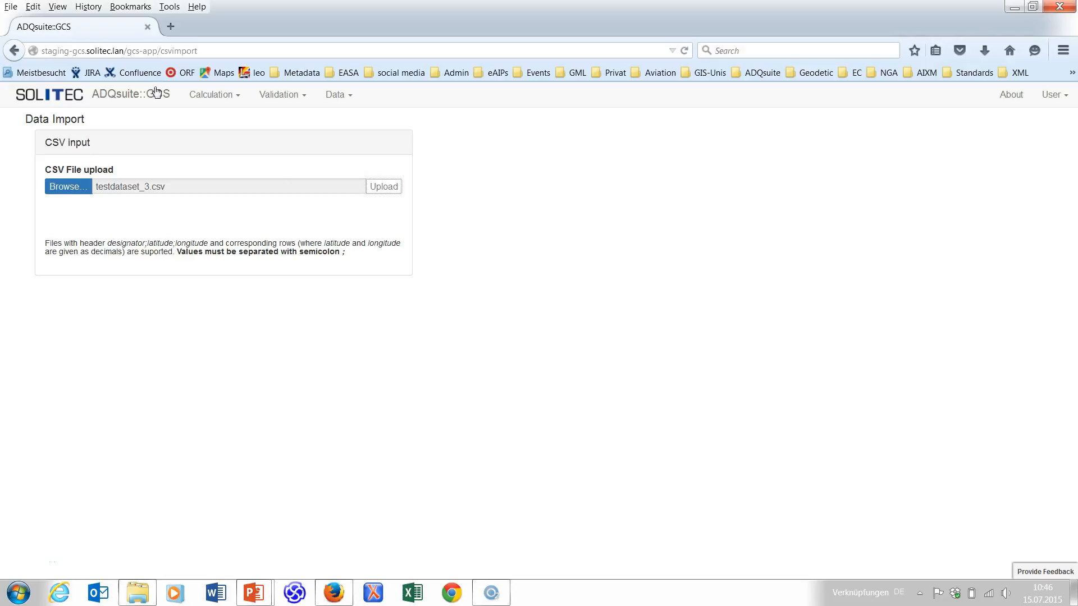
Open the Bearing - Bearing intersection calculation and load CSV01 as point P1 by searching designators for "csv".
click(229, 97)
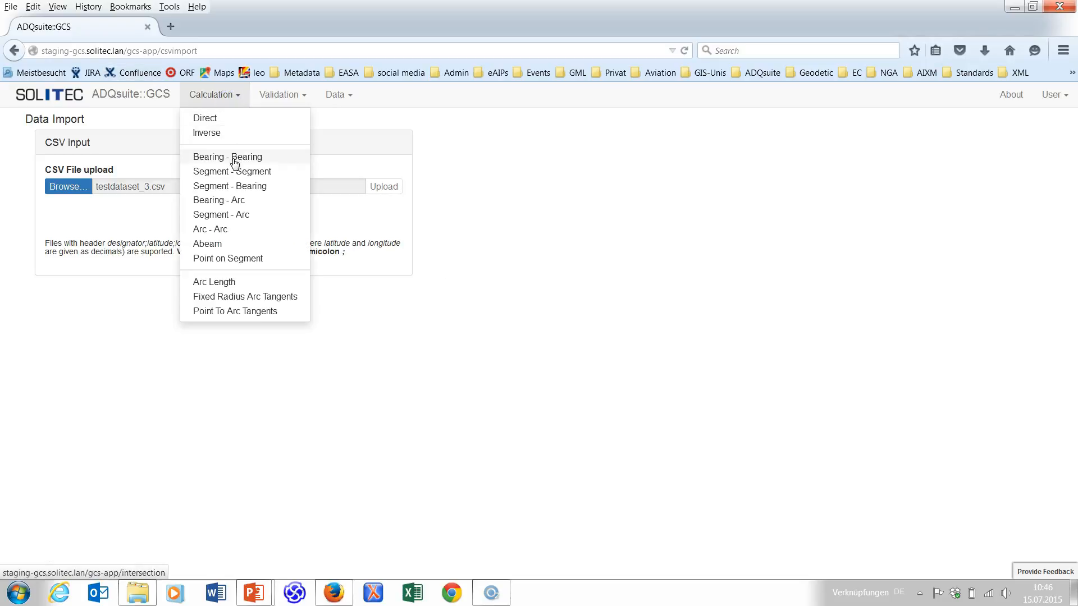
click(289, 159)
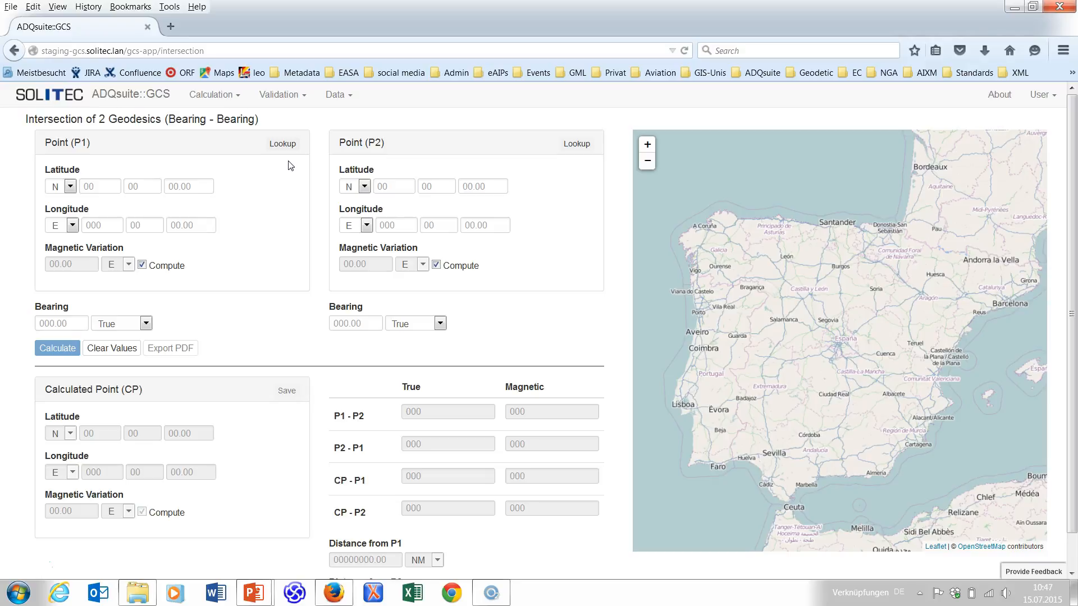
click(282, 145)
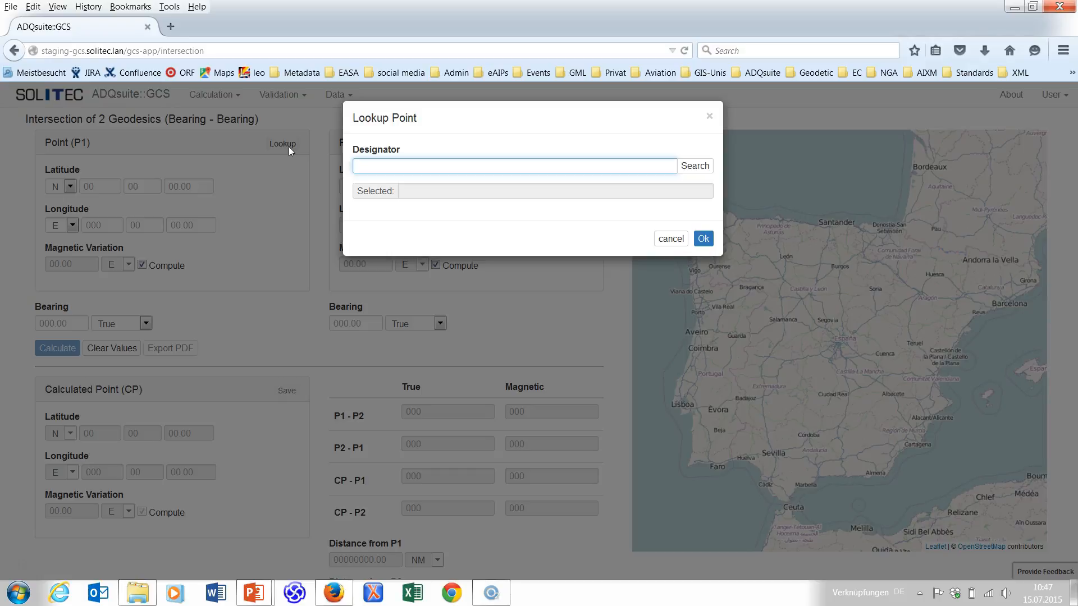
text(csv)
click(695, 167)
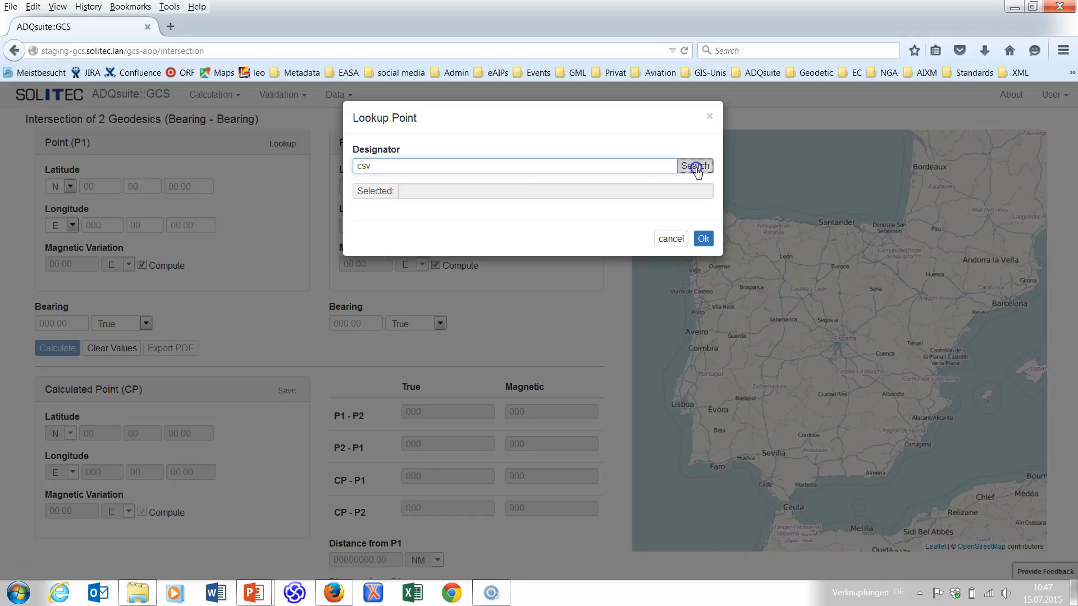
click(451, 218)
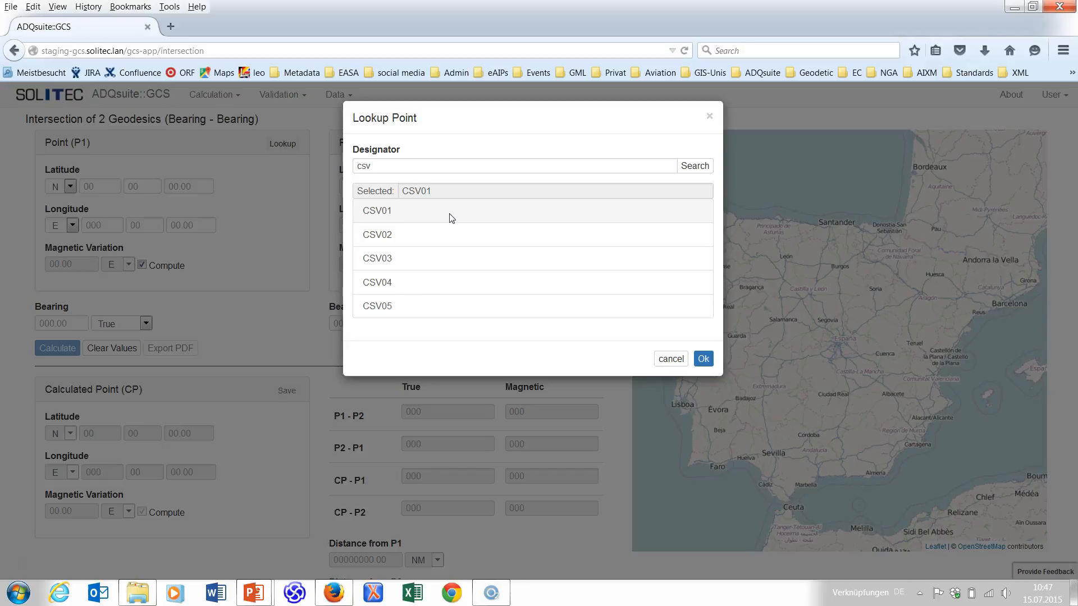
click(705, 360)
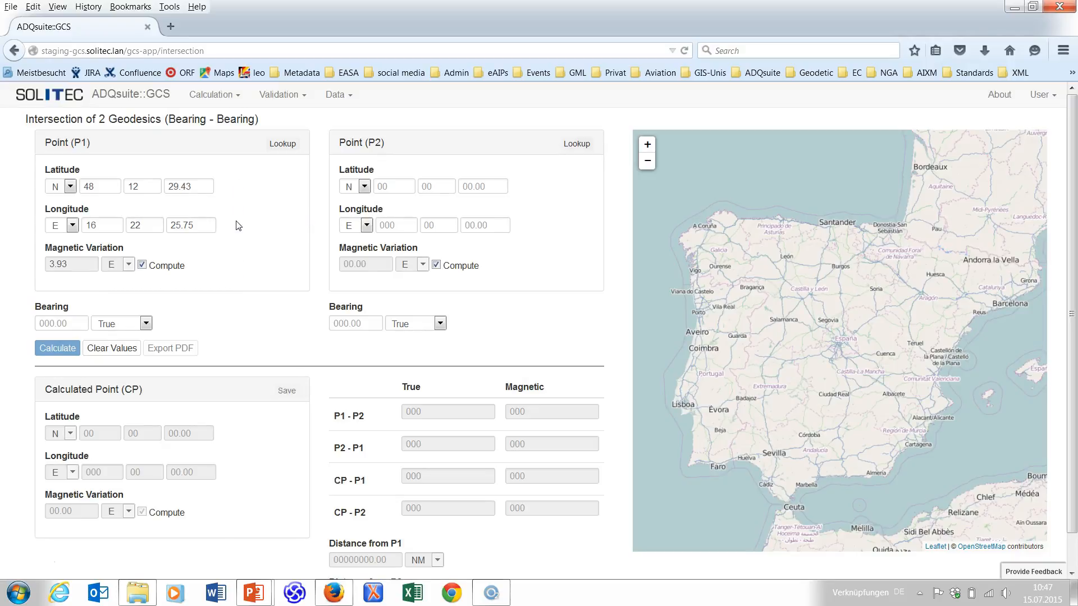
Set the bearing from P1 to 030 true and load the saved point CSV02 as point P2.
click(80, 318)
text(030)
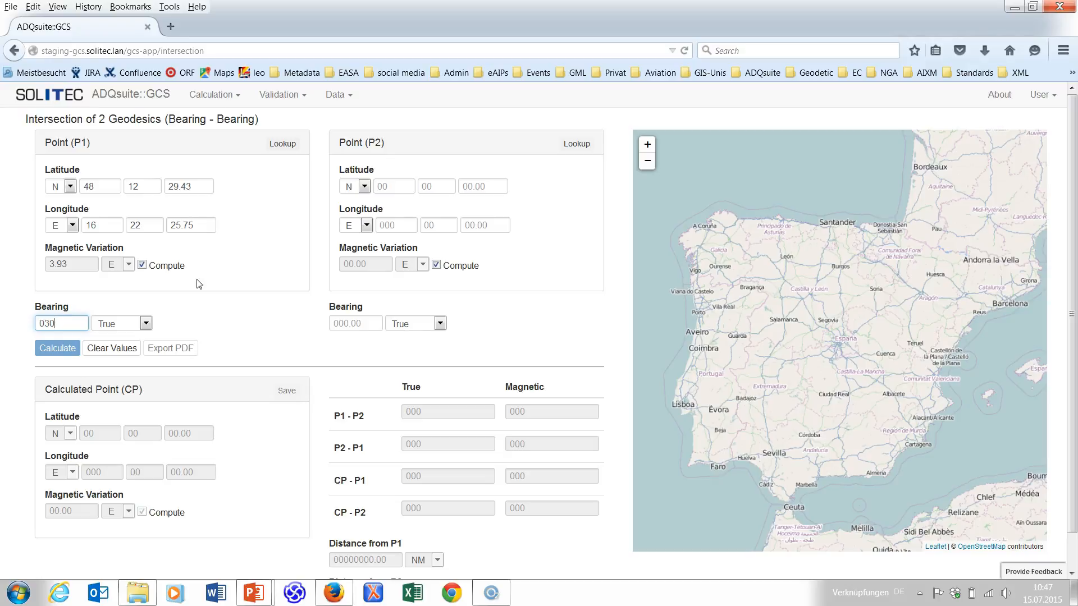
click(584, 143)
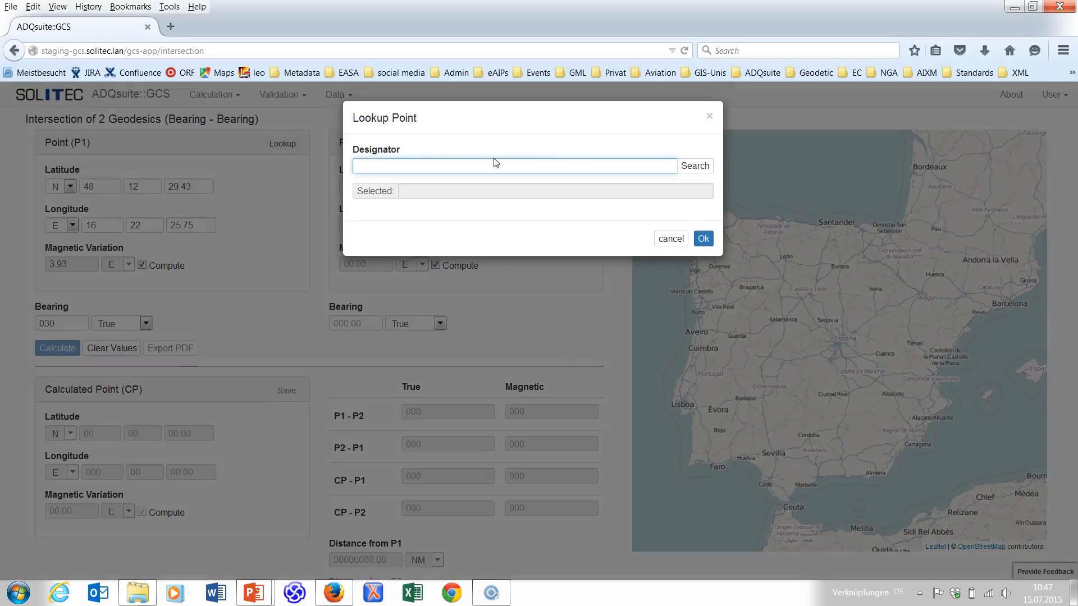
text(CSV02)
click(694, 167)
click(456, 219)
click(703, 263)
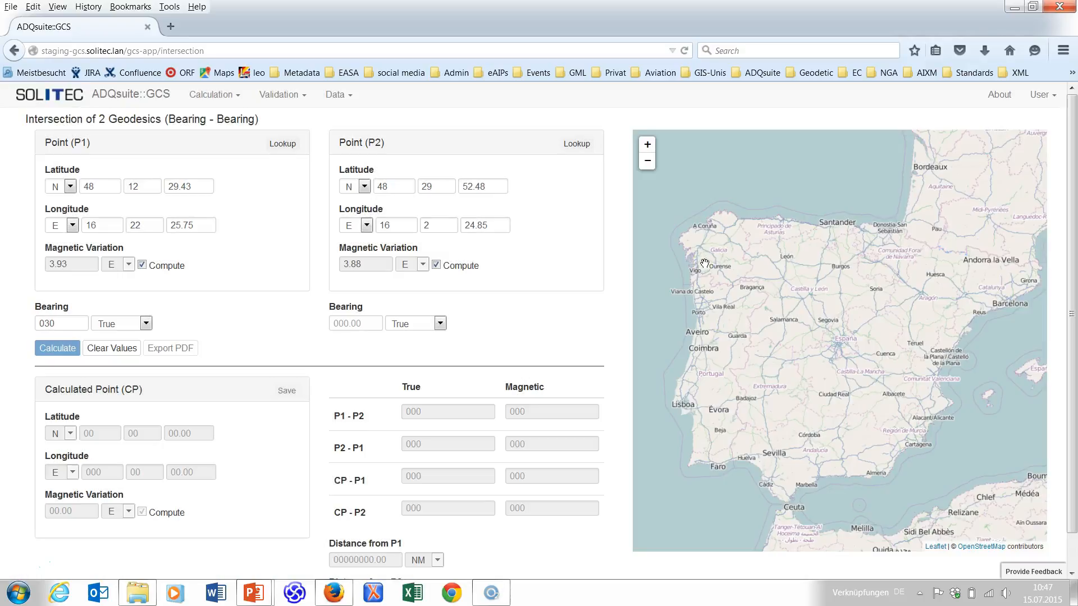
Set the bearing from P2 to 310 true and calculate the intersection point.
click(370, 325)
text(310)
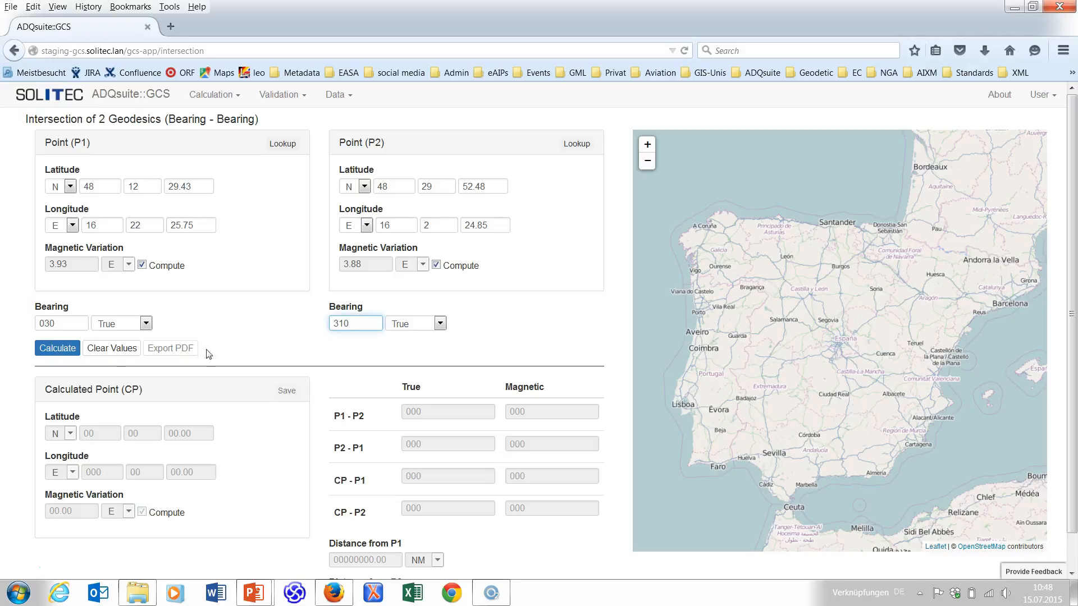
click(54, 354)
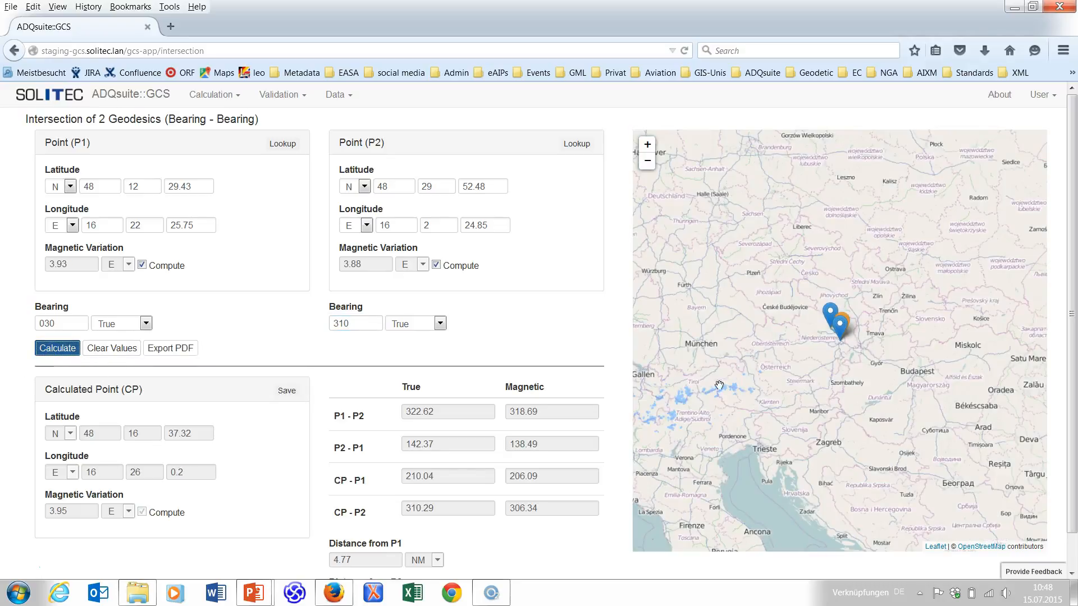
Examine the intersection geometry on the map up close and identify the orange marker of the calculated point.
click(648, 146)
click(647, 146)
click(648, 147)
click(648, 146)
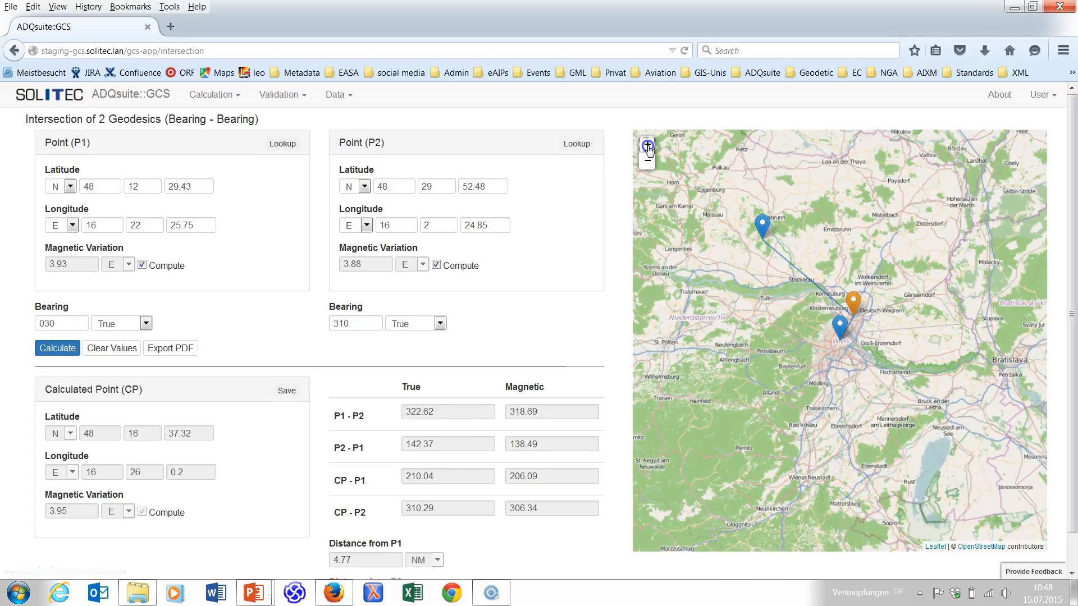
drag(717, 216, 759, 309)
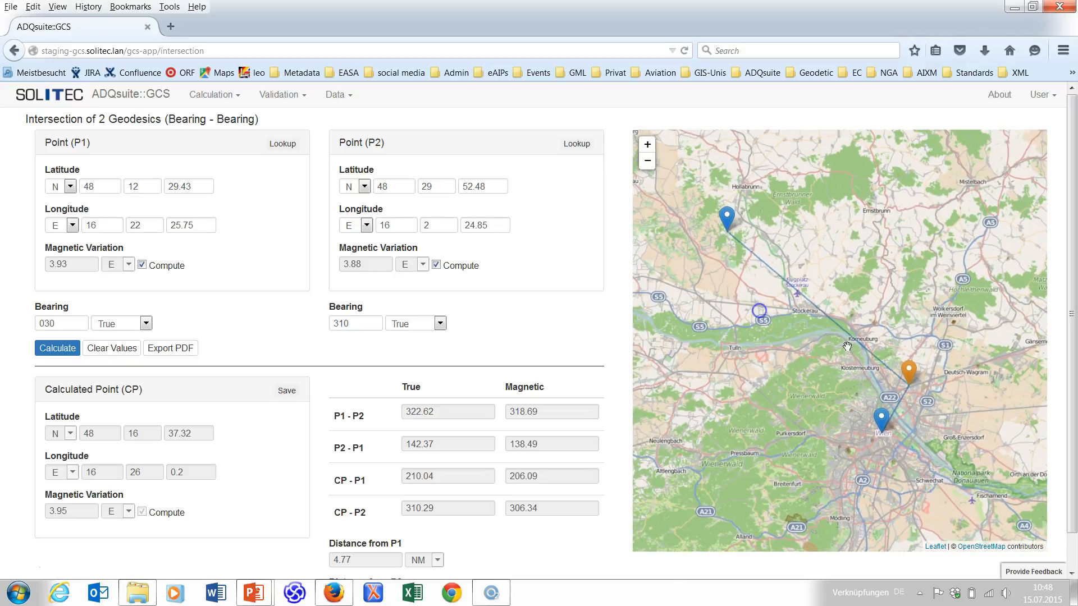
click(912, 372)
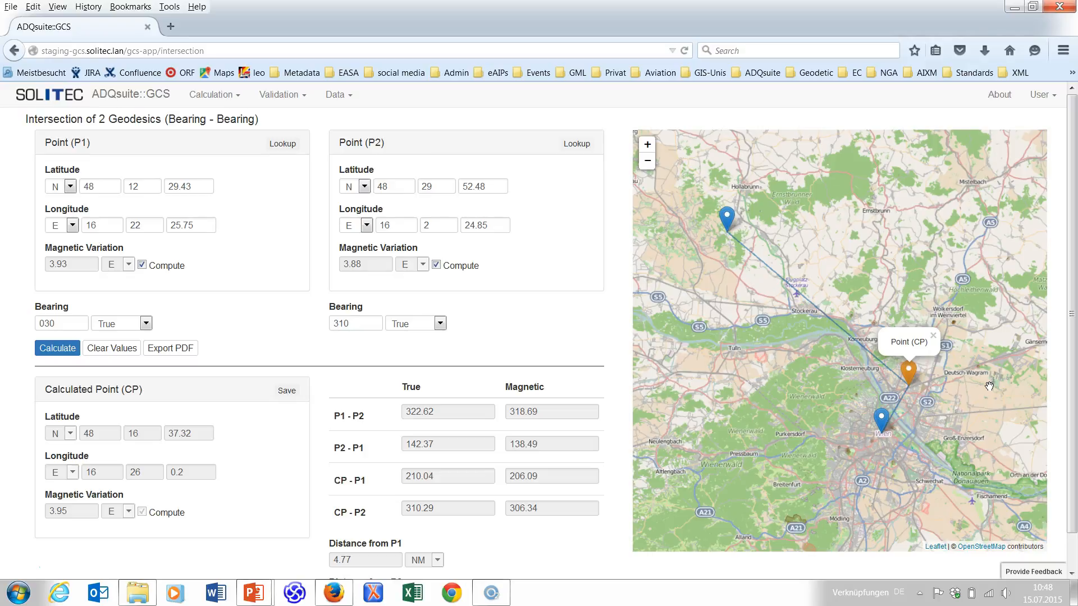
Submit feedback with the summary "test", the description "text" and affected version 1.3.1.
click(1045, 571)
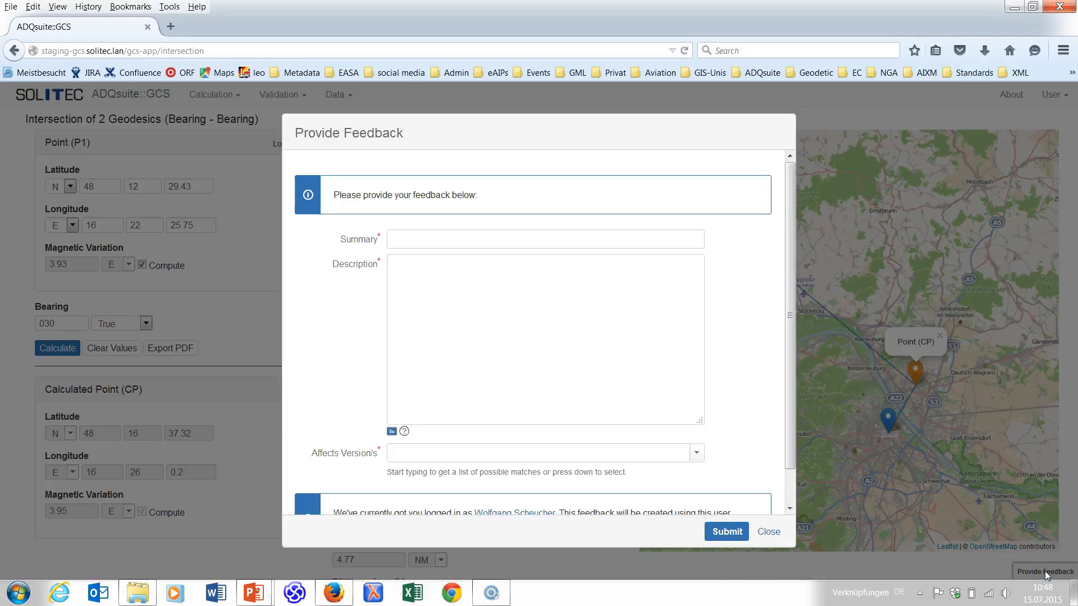
click(458, 244)
text(test)
click(454, 295)
text(text)
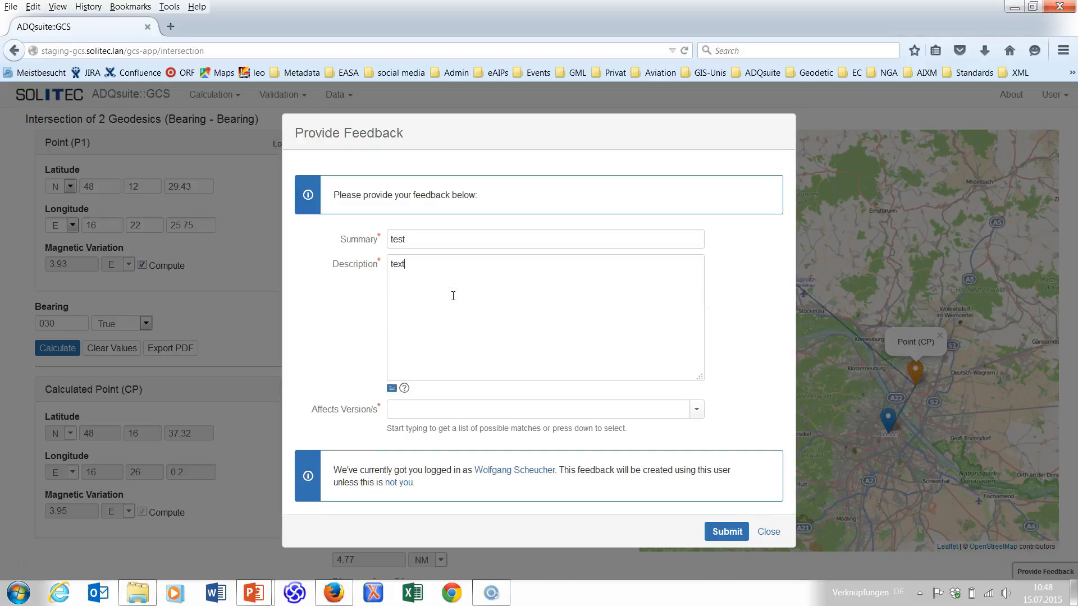
click(696, 409)
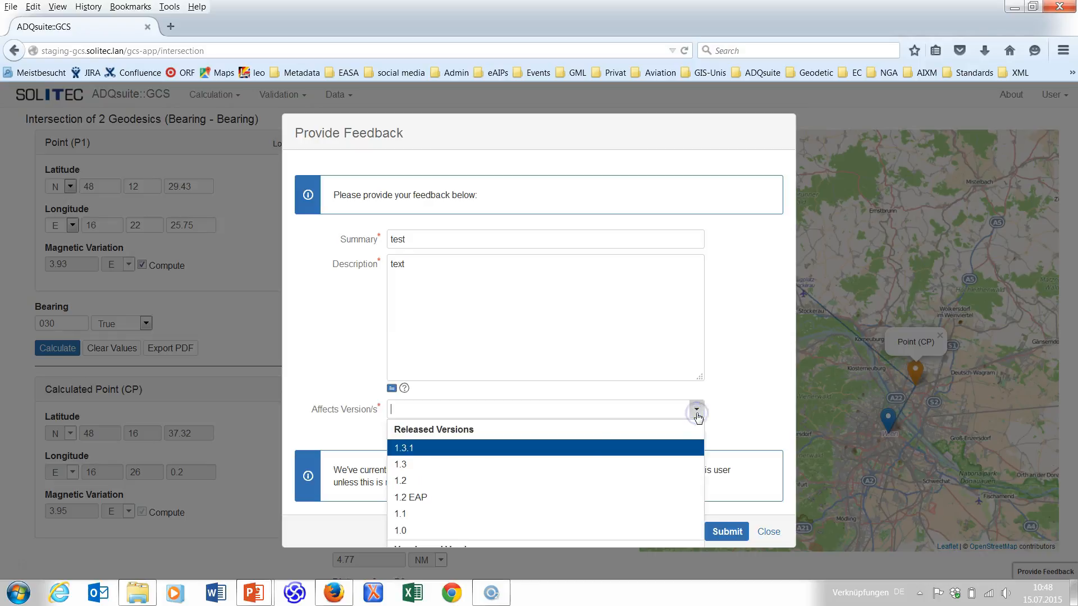
click(577, 455)
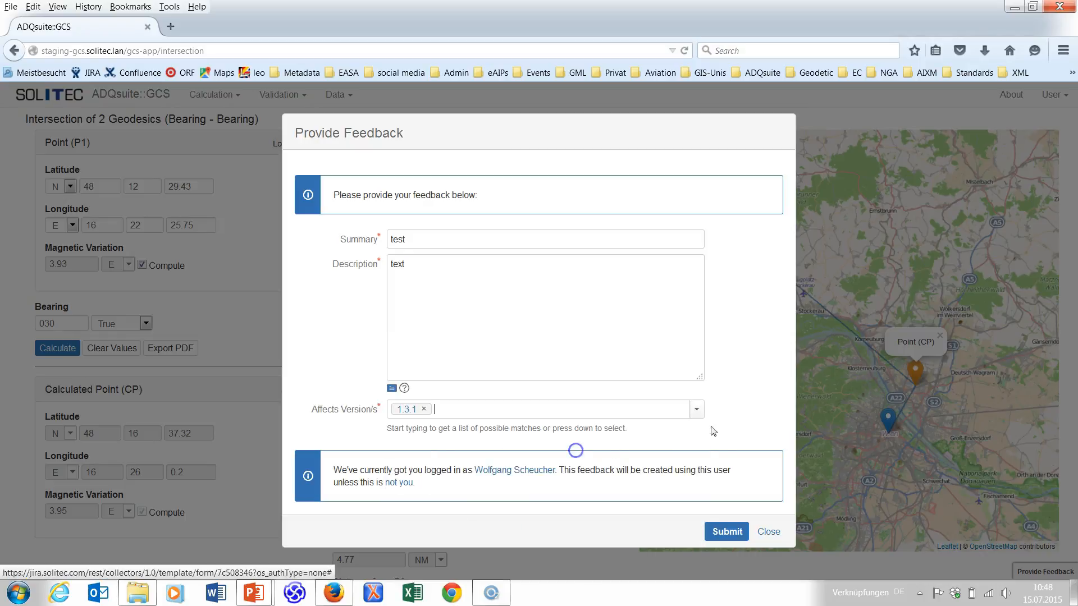
click(728, 532)
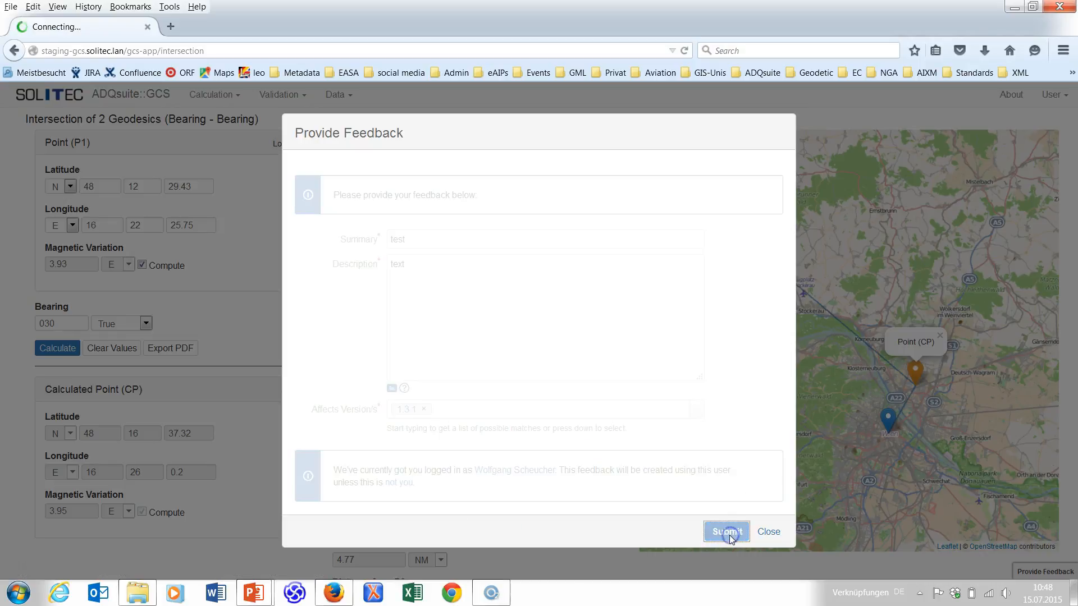